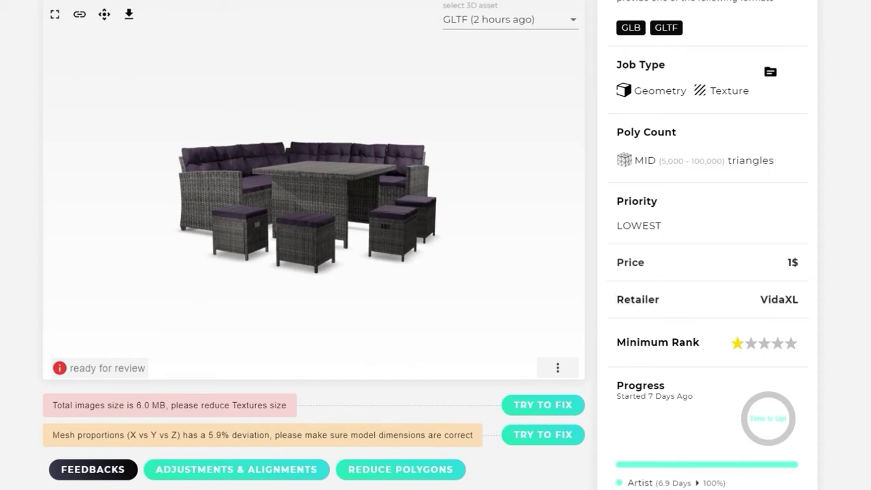
Inspect the washing machine model's side and back, including its hoses and power cord, in the job page's 3D viewer.
{"action": "scroll", "coordinate": [291, 352], "scroll_direction": "down", "scroll_amount": 4}
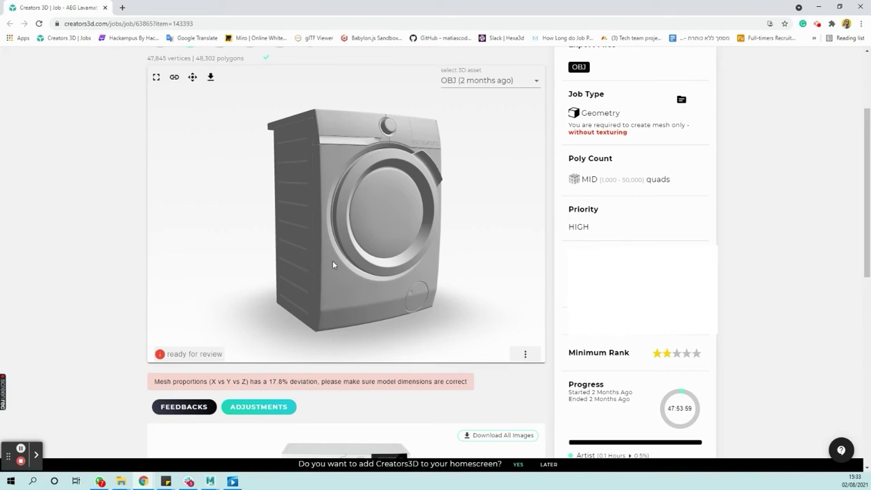
{"action": "left_click_drag", "start_coordinate": [306, 264], "coordinate": [324, 279]}
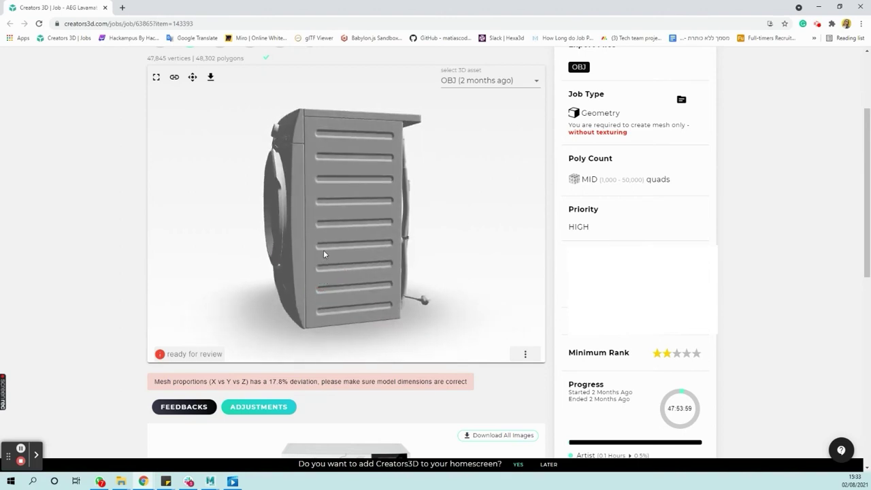
{"action": "left_click_drag", "start_coordinate": [334, 260], "coordinate": [343, 275]}
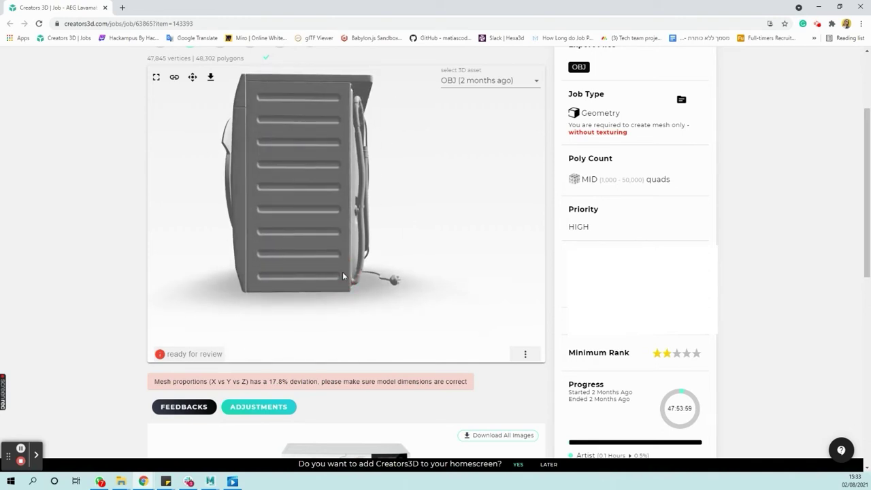
{"action": "mouse_move", "coordinate": [342, 276]}
{"action": "left_mouse_down"}
{"action": "mouse_move", "coordinate": [333, 273]}
{"action": "mouse_move", "coordinate": [347, 278]}
{"action": "left_mouse_up"}
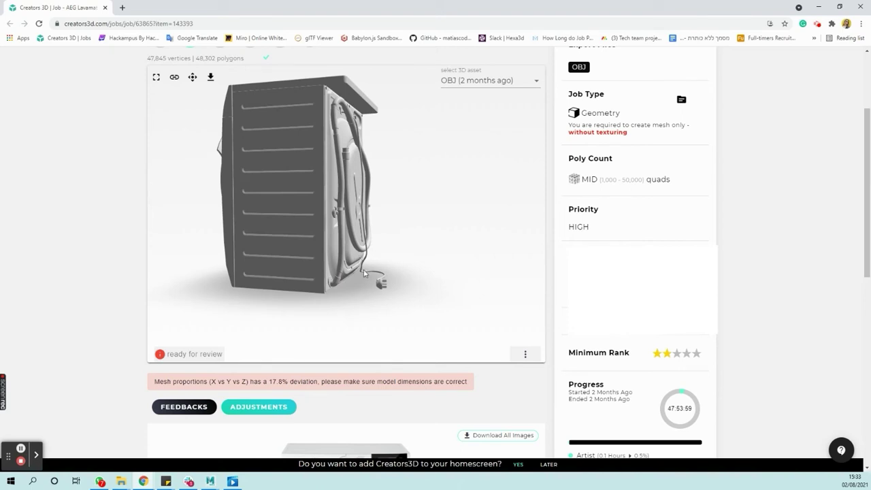
Switch to Maya and check the washing machine's width and height dimensions against the required measurements on the Chrome job page.
{"action": "mouse_move", "coordinate": [211, 483]}
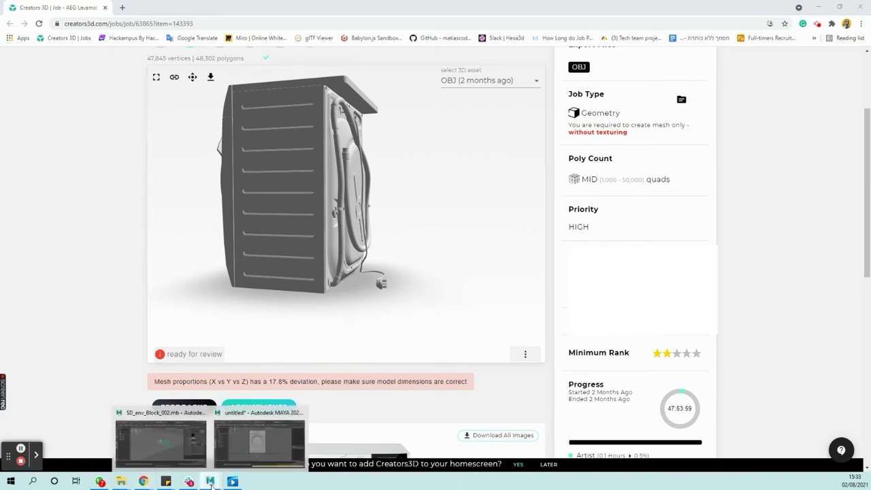
{"action": "left_click", "coordinate": [259, 442]}
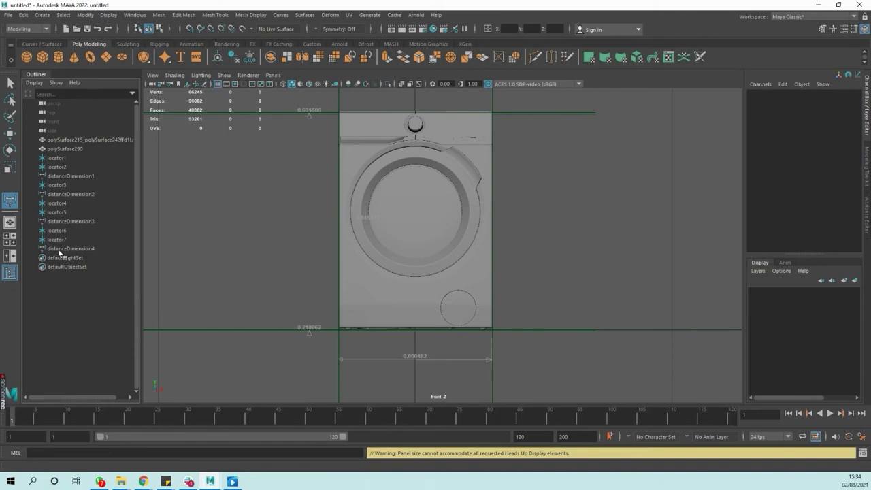
{"action": "left_click", "coordinate": [59, 249]}
{"action": "left_click", "coordinate": [59, 176]}
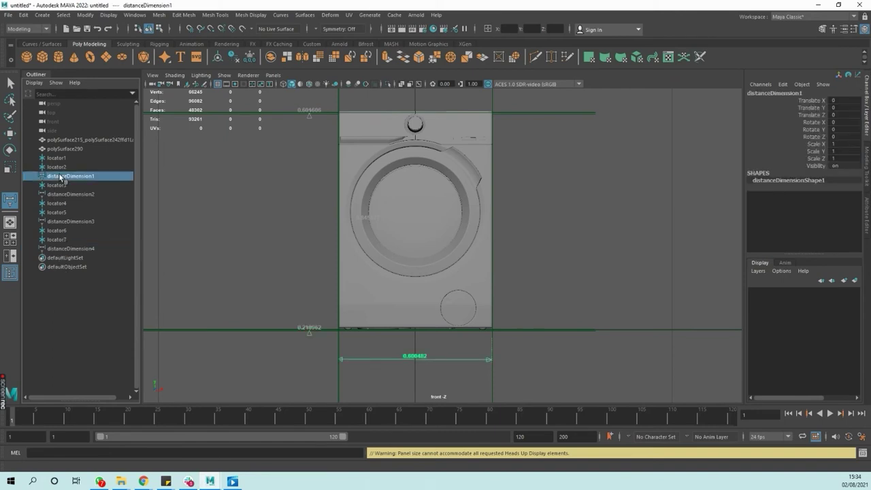
{"action": "left_click", "coordinate": [61, 194], "text": "ctrl"}
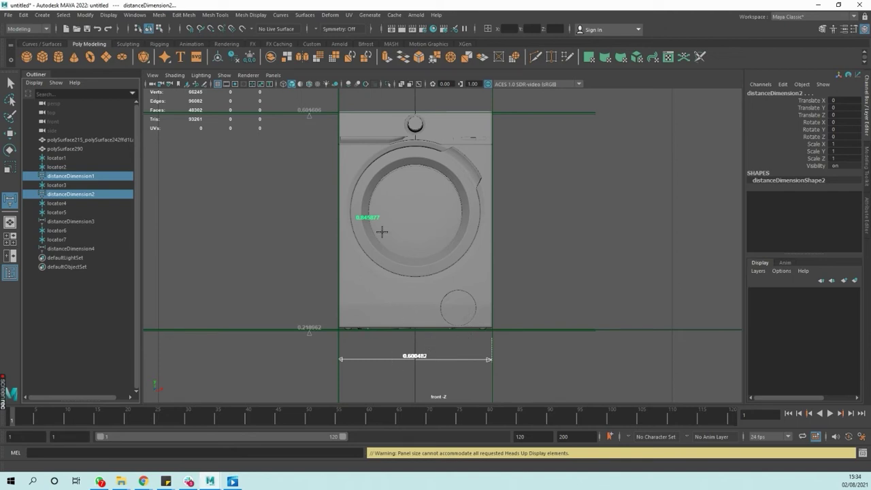
{"action": "key", "text": "alt+Tab"}
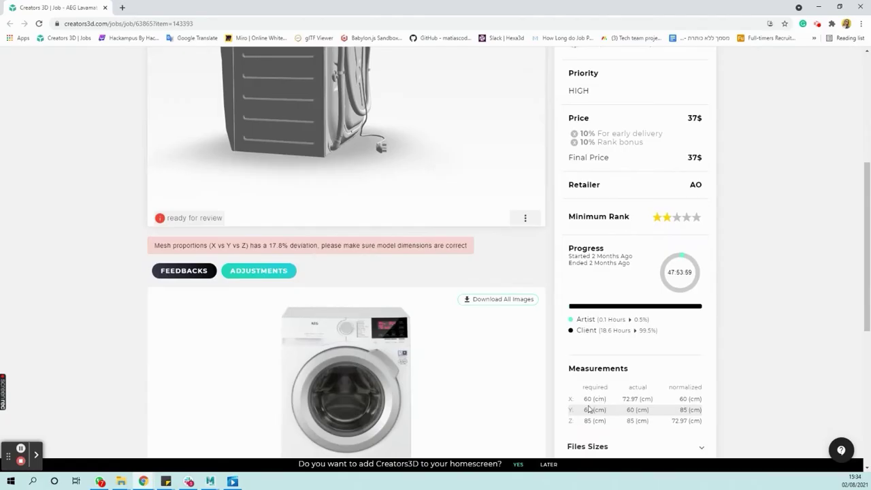
{"action": "key", "text": "alt+Tab"}
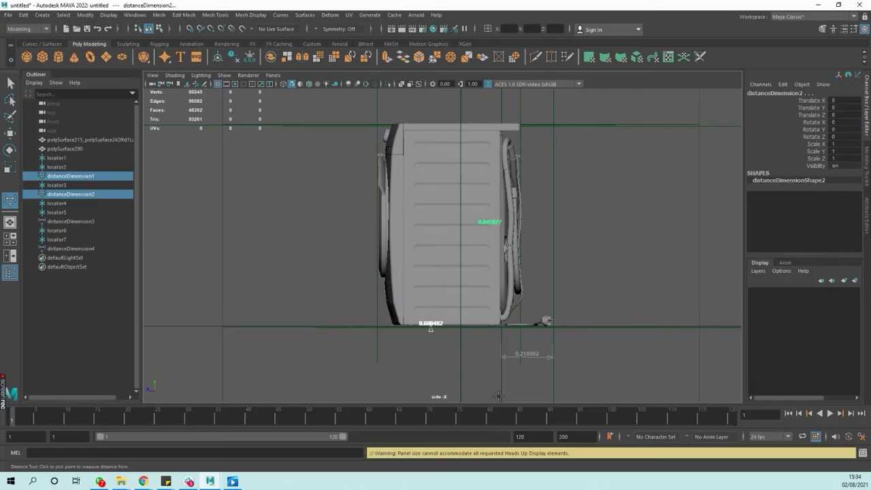
Compare the depth dimension with the job's required measurements, and highlight the machine body and power cord meshes separately.
{"action": "left_click", "coordinate": [63, 223]}
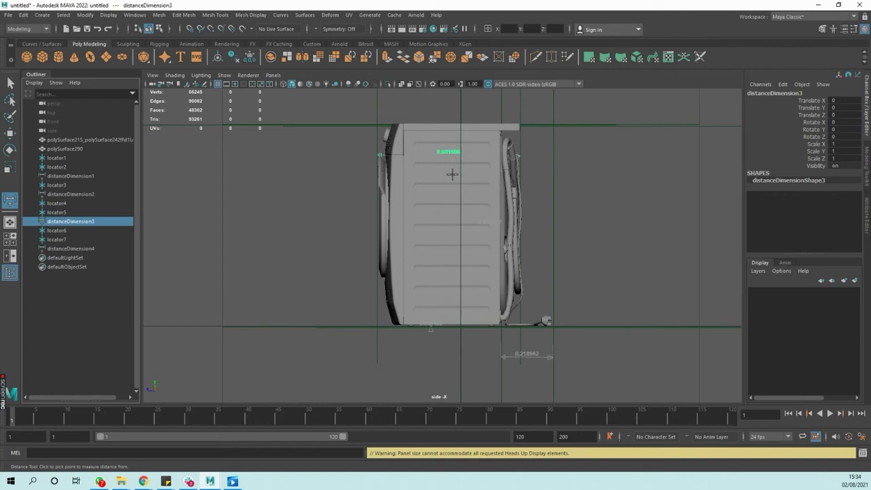
{"action": "key", "text": "alt+Tab"}
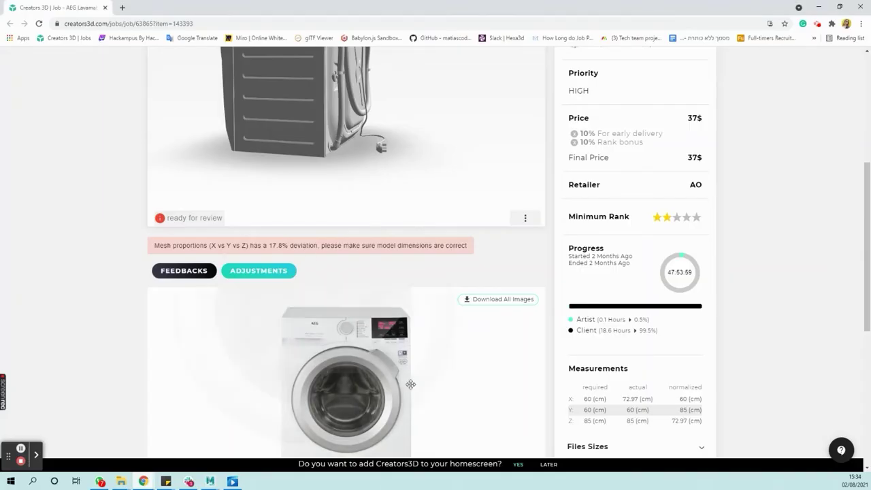
{"action": "key", "text": "alt+Tab"}
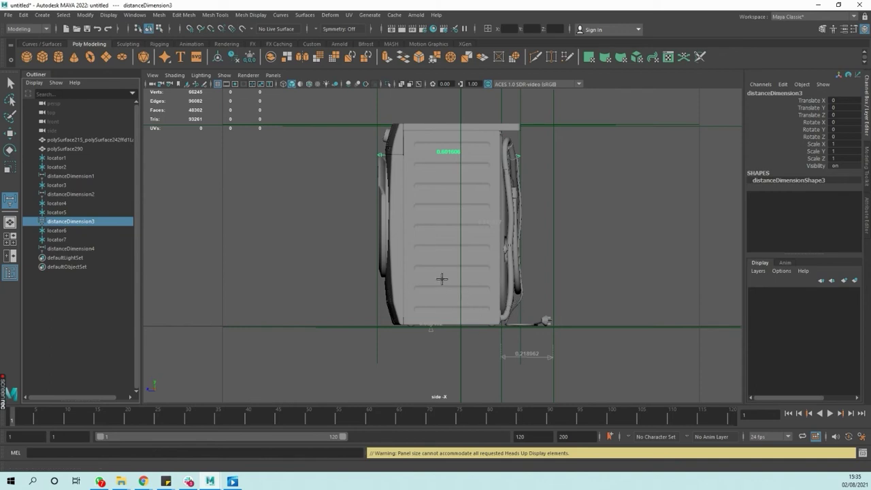
{"action": "left_click", "coordinate": [69, 149]}
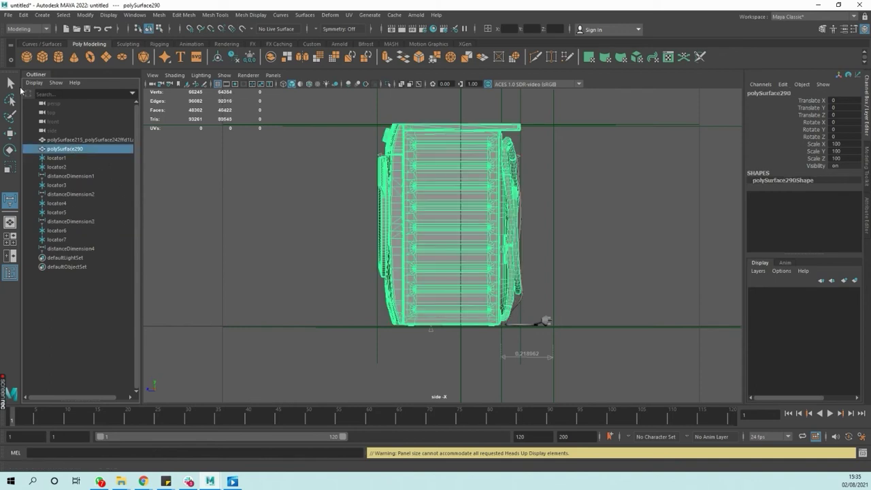
{"action": "left_click", "coordinate": [77, 139]}
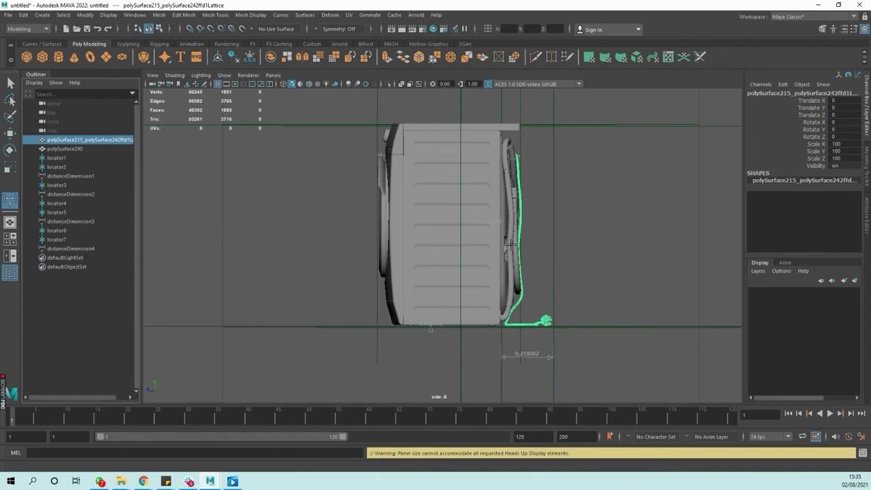
Switch to Chrome, open the job's model adjustments, and examine the model's overall depth with the dimensions display temporarily enabled.
{"action": "key", "text": "alt+Tab"}
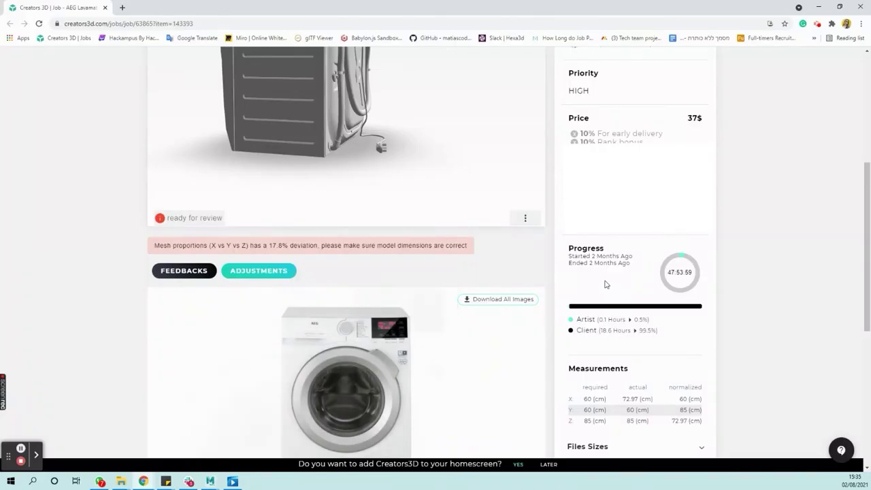
{"action": "left_click", "coordinate": [272, 274]}
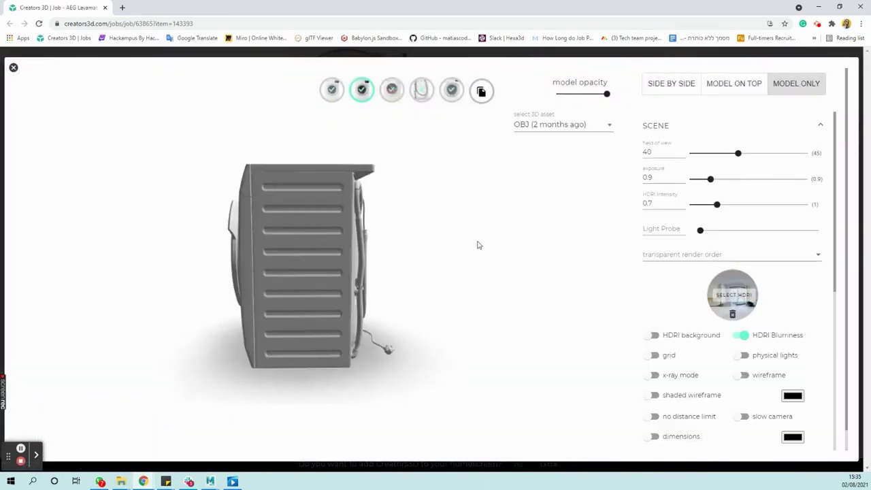
{"action": "left_click_drag", "start_coordinate": [476, 245], "coordinate": [442, 279]}
{"action": "scroll", "coordinate": [659, 288], "scroll_direction": "down", "scroll_amount": 3}
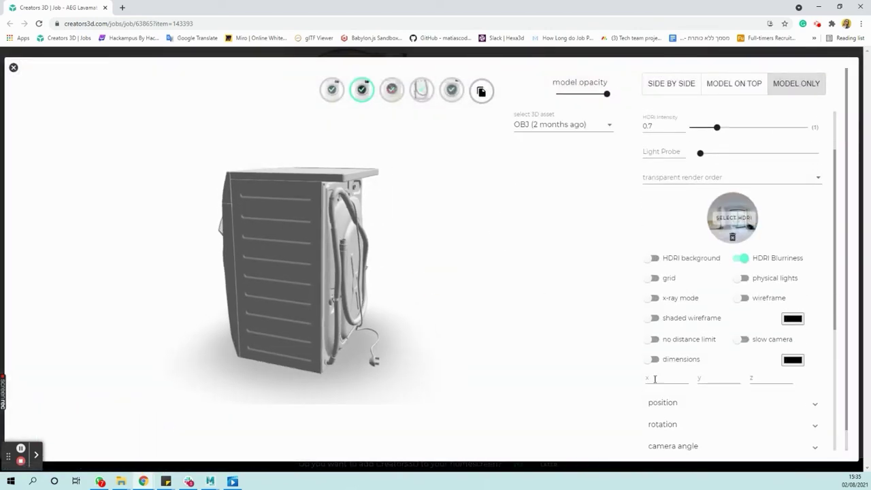
{"action": "left_click", "coordinate": [651, 345]}
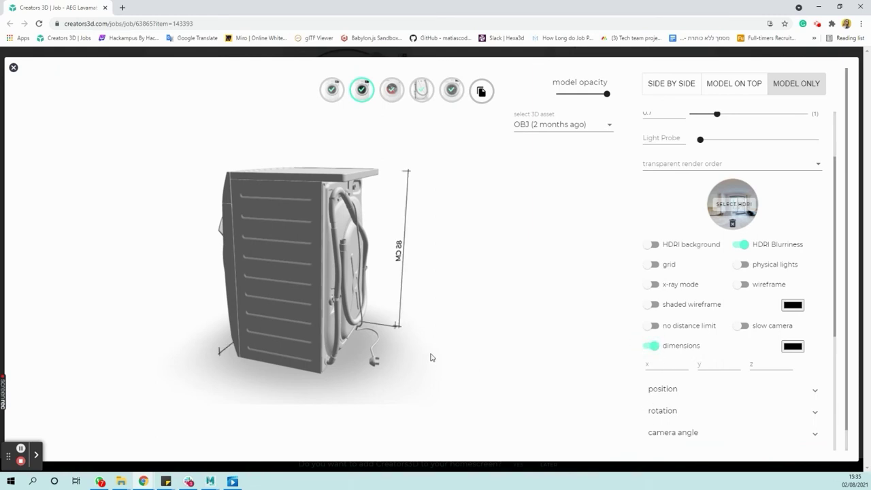
{"action": "left_click_drag", "start_coordinate": [429, 356], "coordinate": [547, 348]}
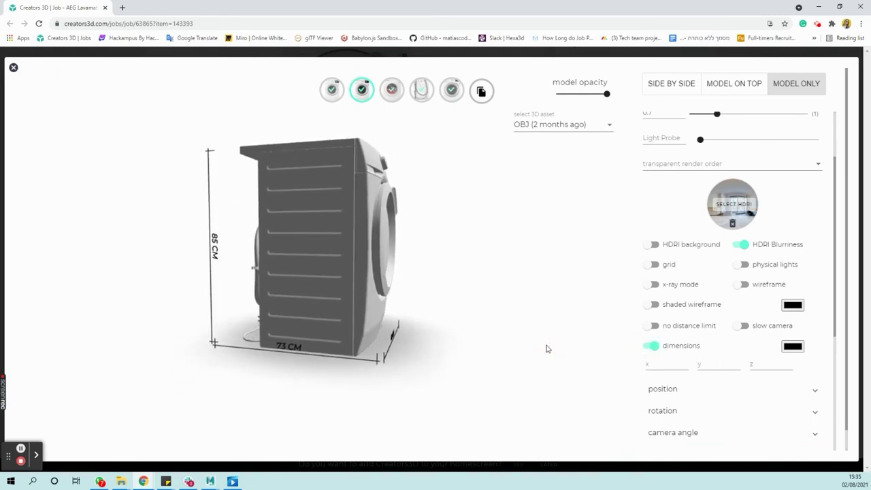
{"action": "left_click_drag", "start_coordinate": [453, 367], "coordinate": [289, 343]}
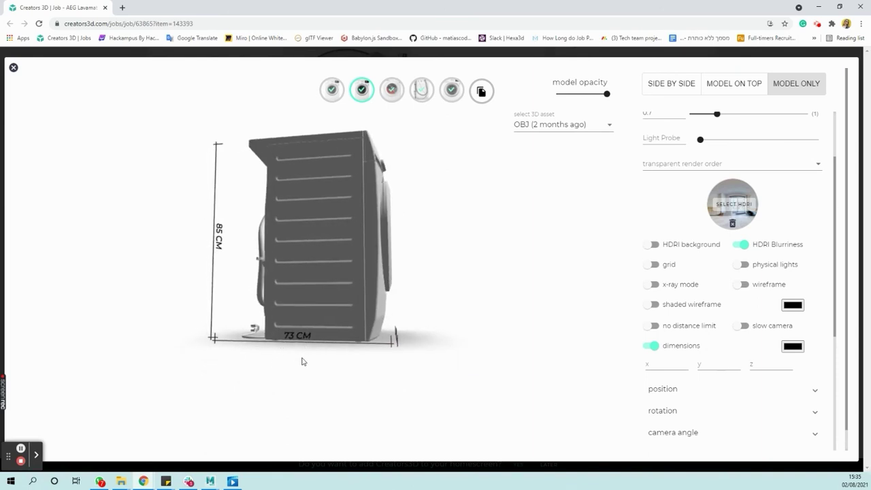
{"action": "left_click_drag", "start_coordinate": [294, 340], "coordinate": [311, 356]}
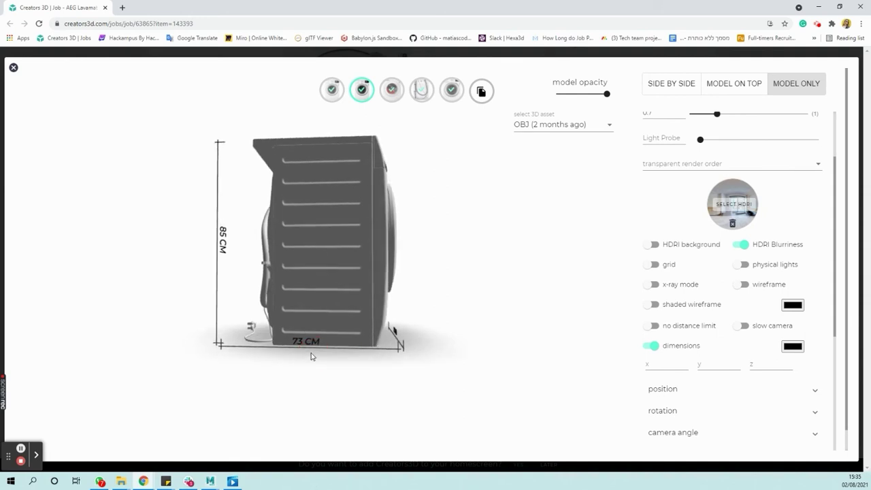
{"action": "left_click", "coordinate": [653, 345]}
Exclude the power cord mesh polySurface215_polySurface242ffd1Lattice from the bounding box and save the scene.
{"action": "scroll", "coordinate": [686, 320], "scroll_direction": "down", "scroll_amount": 4}
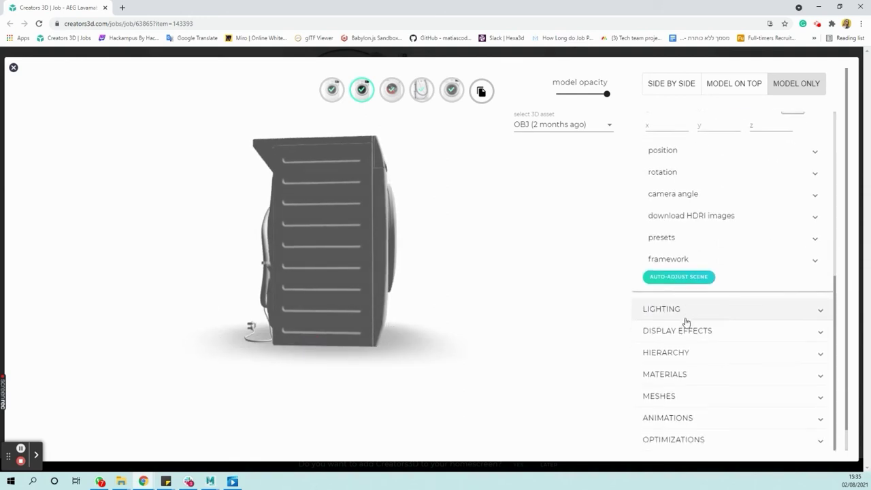
{"action": "left_click", "coordinate": [672, 368]}
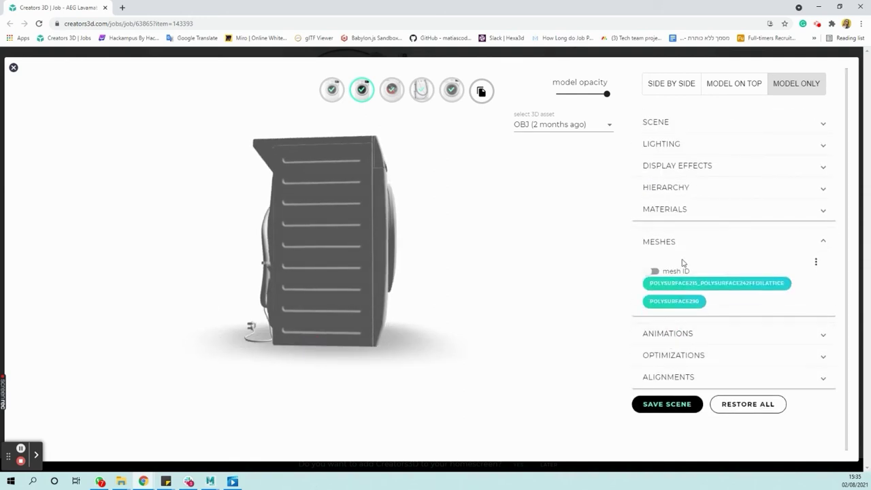
{"action": "left_click", "coordinate": [680, 282]}
{"action": "left_click_drag", "start_coordinate": [408, 360], "coordinate": [412, 360]}
{"action": "scroll", "coordinate": [666, 352], "scroll_direction": "down", "scroll_amount": 1}
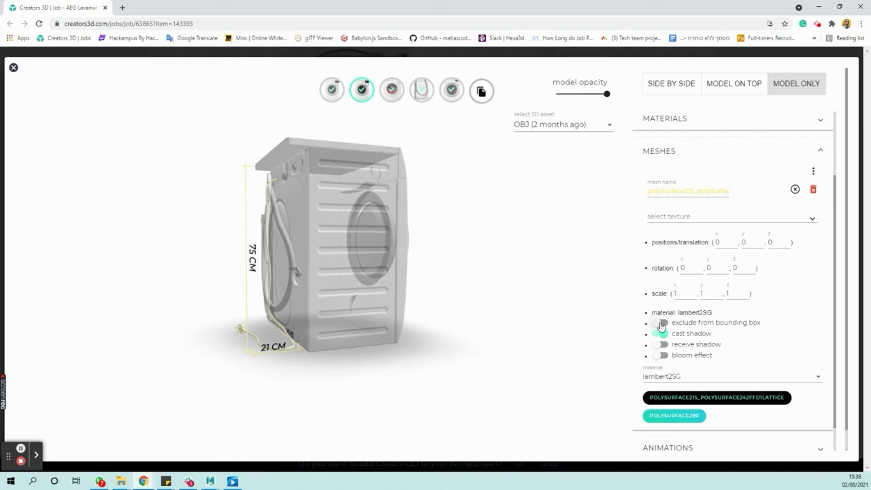
{"action": "left_click", "coordinate": [661, 324]}
{"action": "scroll", "coordinate": [701, 360], "scroll_direction": "down", "scroll_amount": 1}
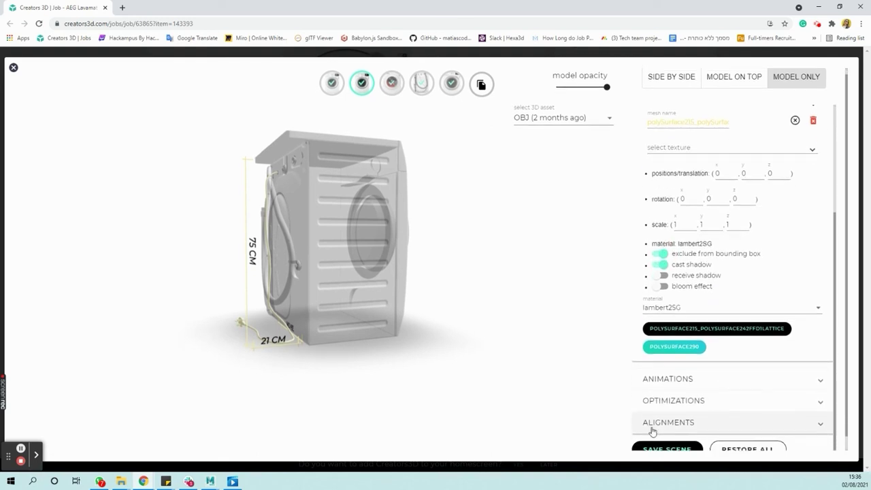
{"action": "left_click", "coordinate": [664, 437]}
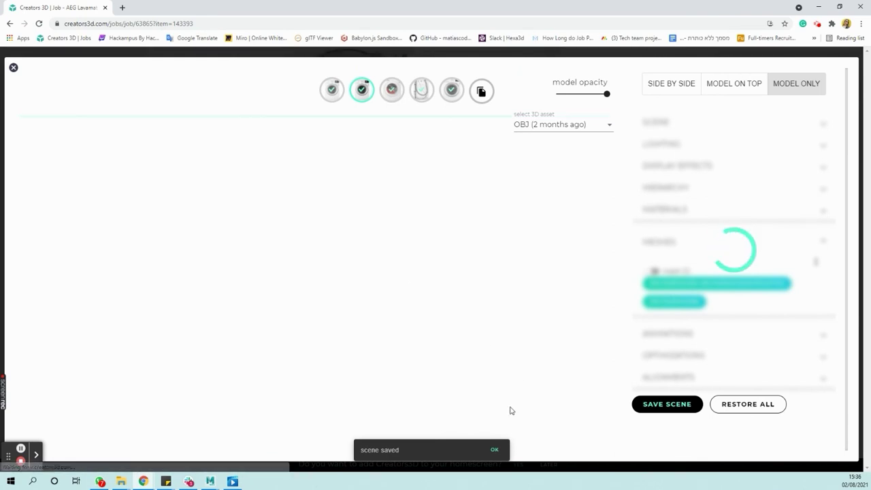
{"action": "left_click", "coordinate": [495, 450]}
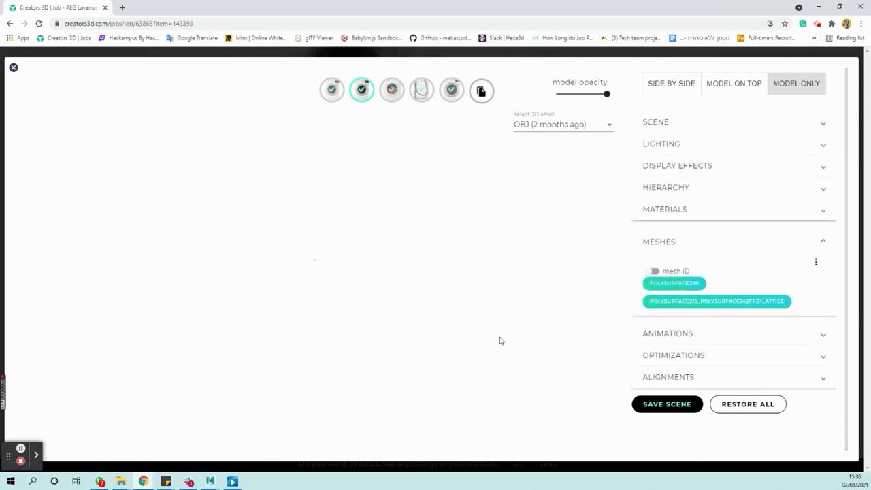
Enable the scene's dimensions display again and check the model's depth, width and height from several sides.
{"action": "left_click_drag", "start_coordinate": [417, 311], "coordinate": [391, 307]}
{"action": "left_click", "coordinate": [667, 123]}
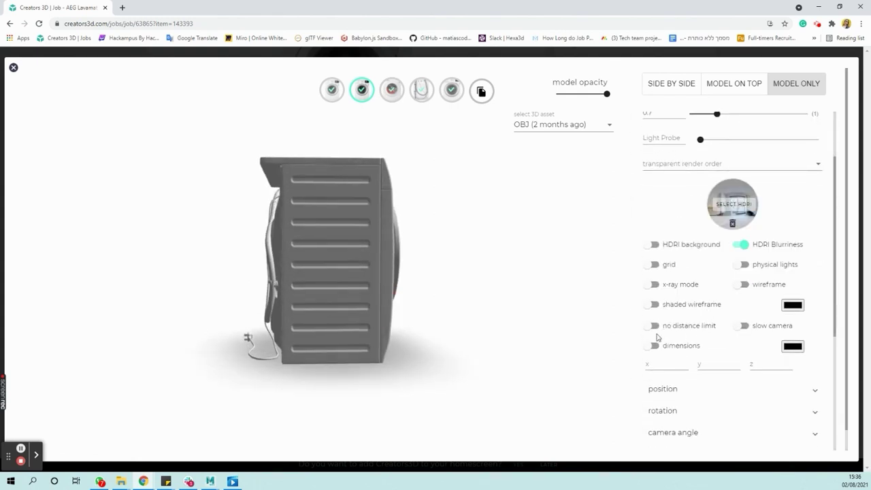
{"action": "left_click", "coordinate": [653, 346]}
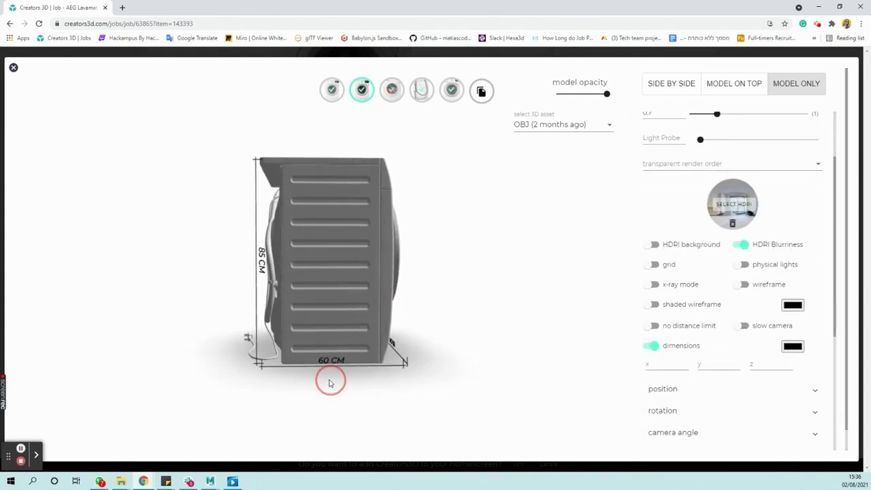
{"action": "left_click_drag", "start_coordinate": [329, 383], "coordinate": [437, 353]}
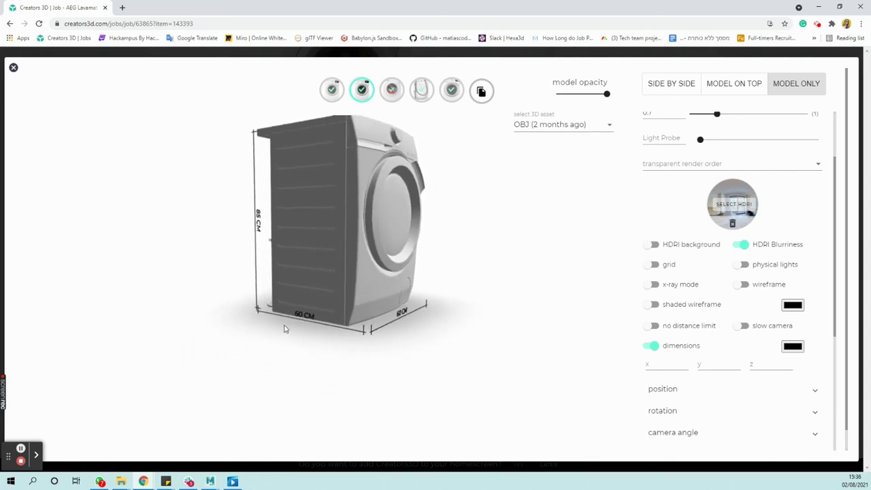
{"action": "left_click_drag", "start_coordinate": [284, 329], "coordinate": [322, 334]}
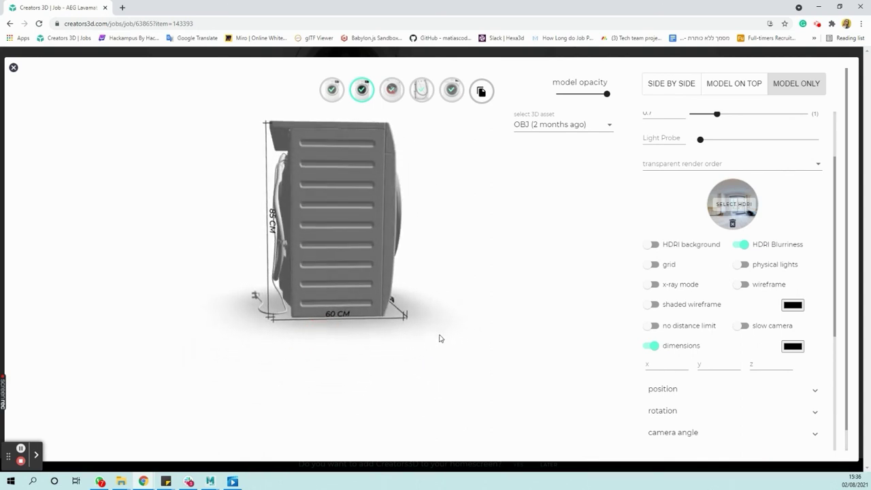
{"action": "left_click_drag", "start_coordinate": [438, 338], "coordinate": [391, 375]}
Close the adjustments and check the washing machine model and its review status on the job page.
{"action": "key", "text": "Escape"}
{"action": "left_click", "coordinate": [371, 265]}
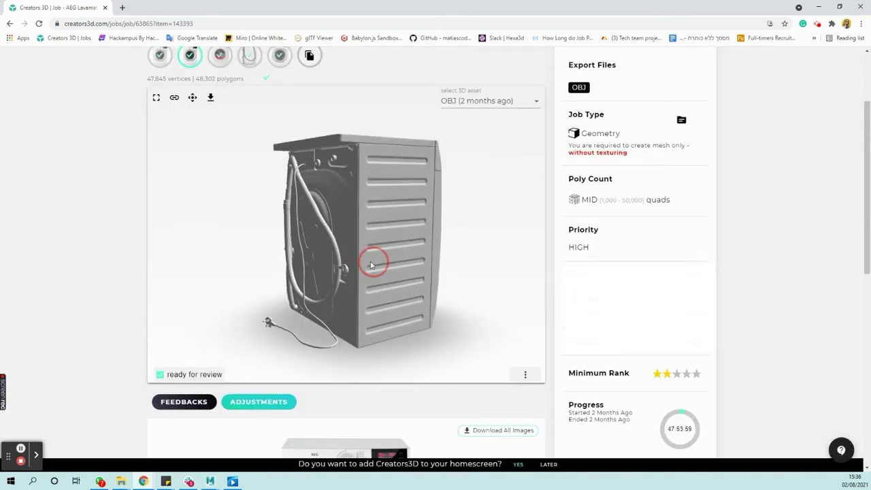
{"action": "left_click_drag", "start_coordinate": [371, 265], "coordinate": [331, 259]}
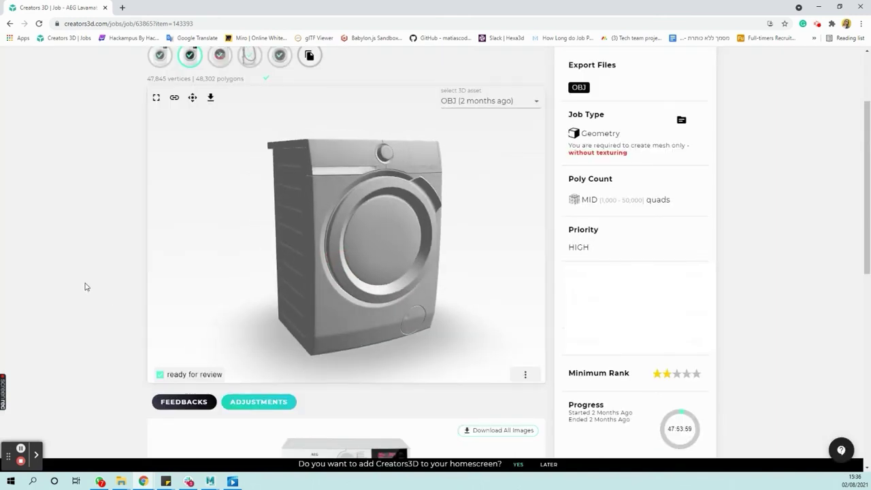